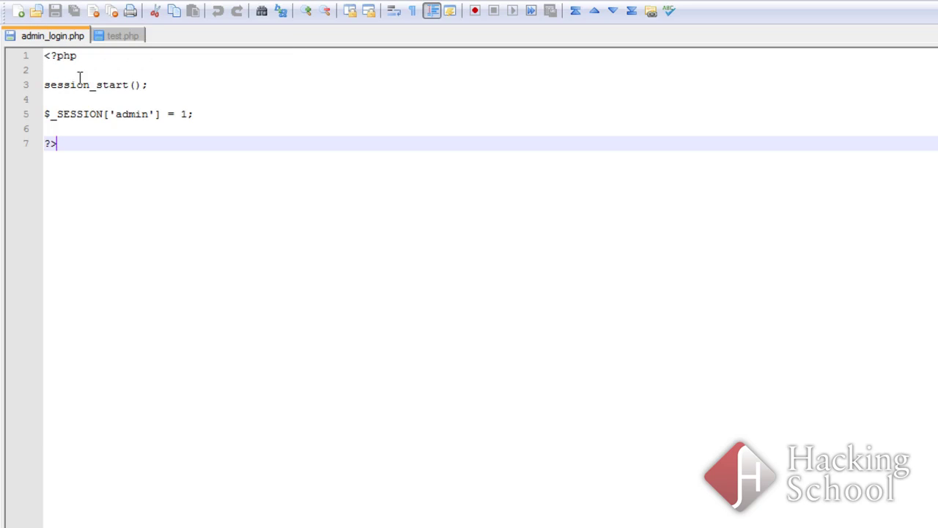
# - Review the session assignment in admin_login.php and the code that runs when the admin session is set in test.php
pyautogui.moveTo(245, 114); pyautogui.dragTo(38, 116)
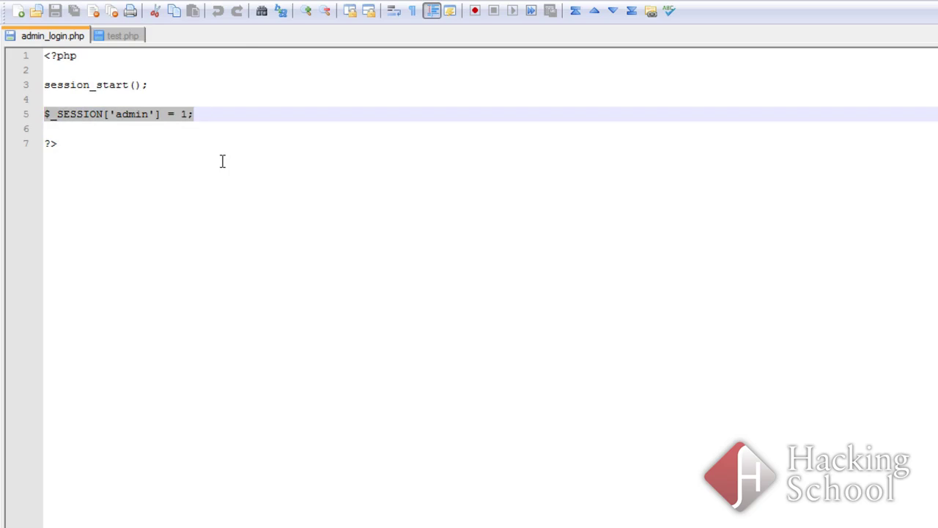
pyautogui.click(110, 37)
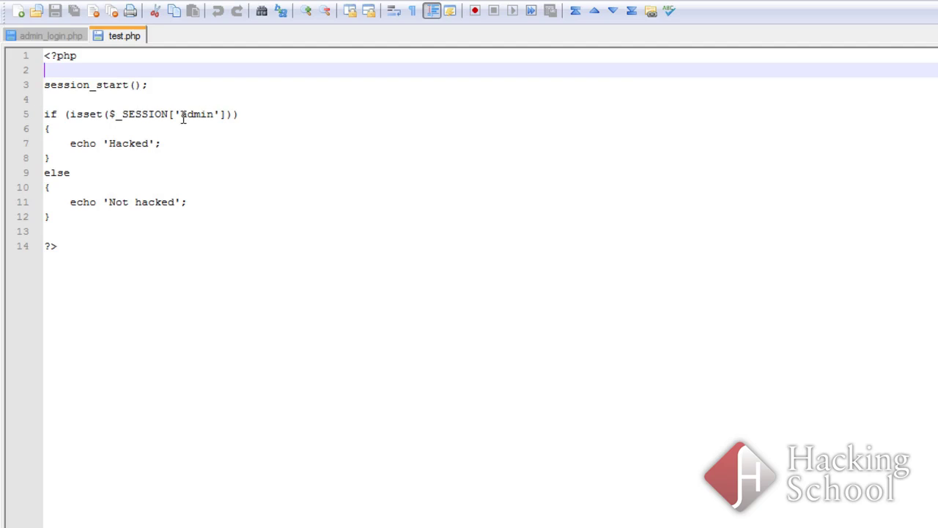
pyautogui.moveTo(194, 154); pyautogui.dragTo(42, 143)
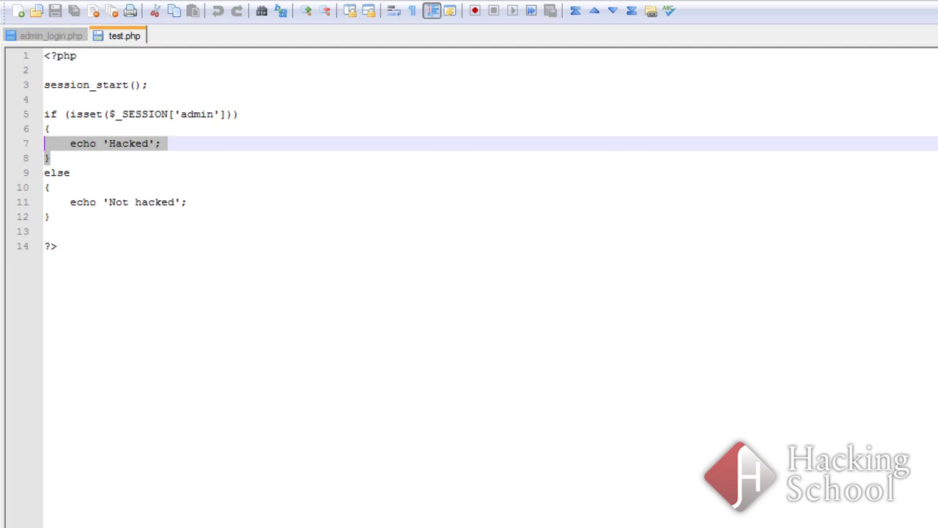
# - Switch to Firefox, bring up the Live HTTP headers window and clear its captured entries
pyautogui.moveTo(241, 509)
pyautogui.click(153, 482)
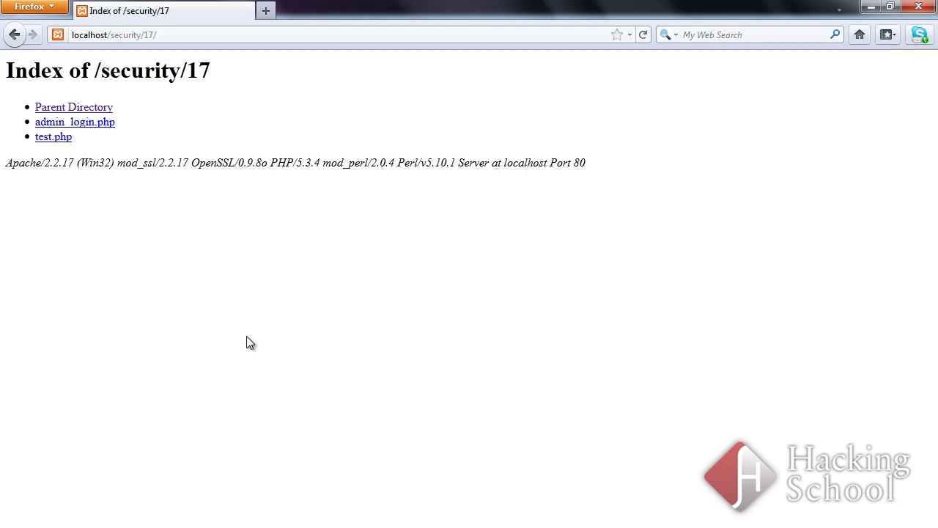
pyautogui.moveTo(224, 525)
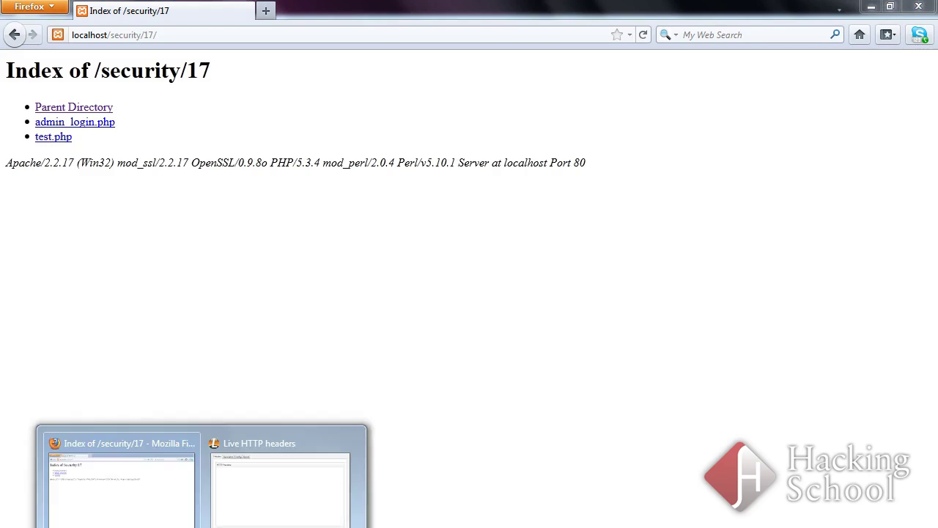
pyautogui.click(265, 490)
pyautogui.click(494, 448)
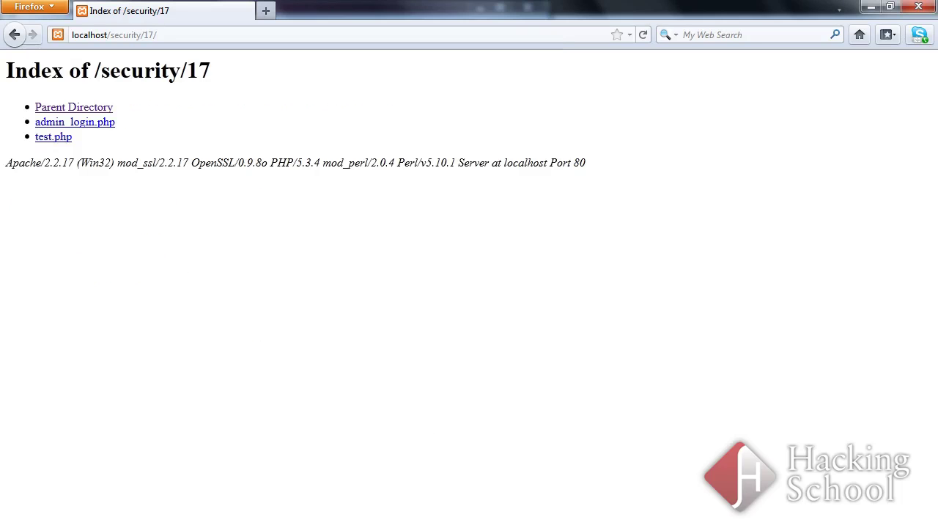
pyautogui.moveTo(223, 525)
pyautogui.click(309, 463)
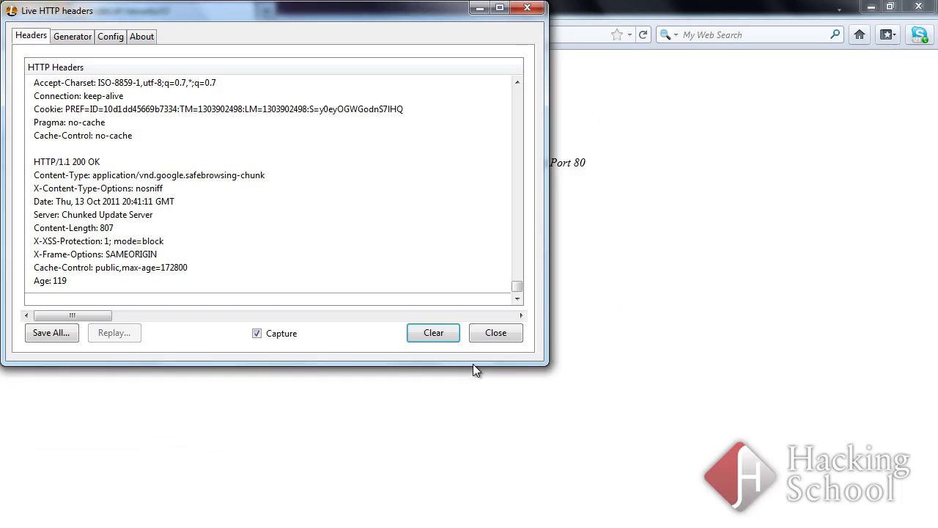
pyautogui.click(433, 335)
# - Return to the /security/17 index in the browser and open admin_login.php
pyautogui.click(272, 403)
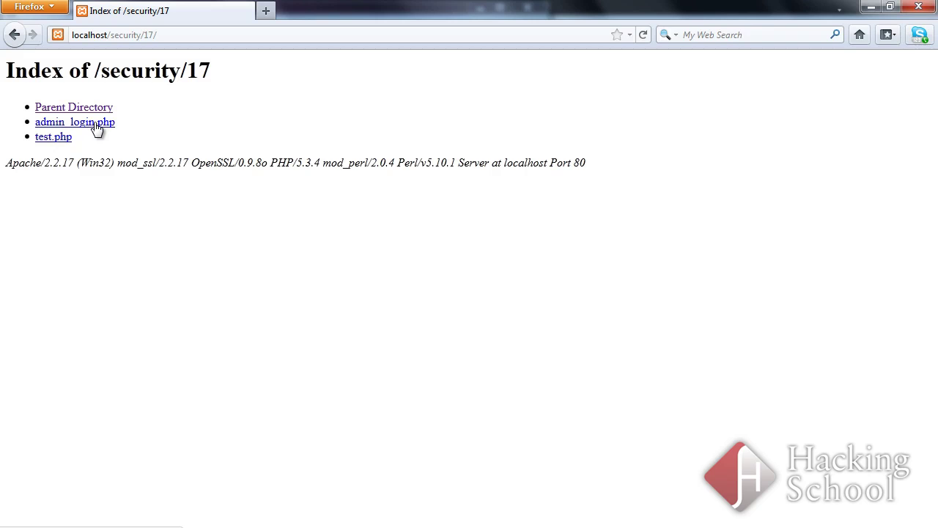
pyautogui.moveTo(202, 525)
pyautogui.moveTo(316, 499)
pyautogui.click(101, 125)
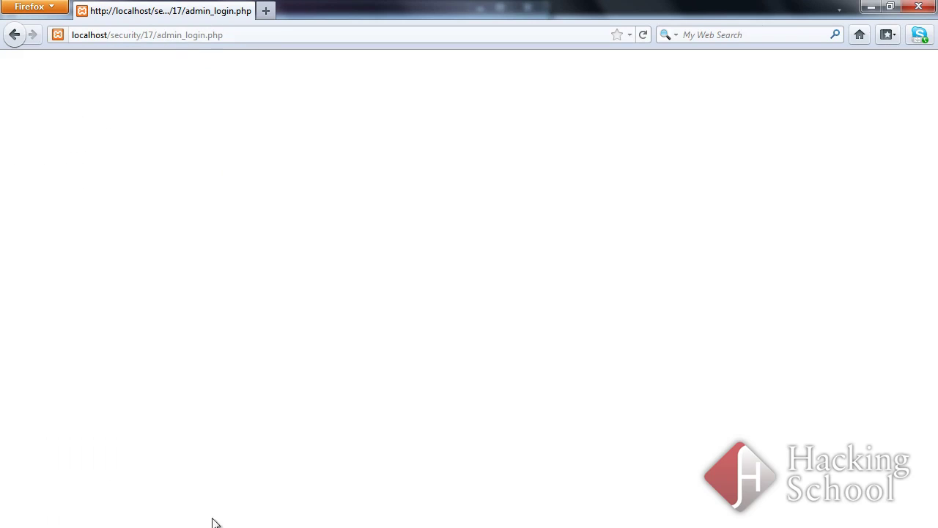
# - Examine the captured admin_login.php request and its response in Live HTTP headers, including the Cookie line
pyautogui.moveTo(285, 513)
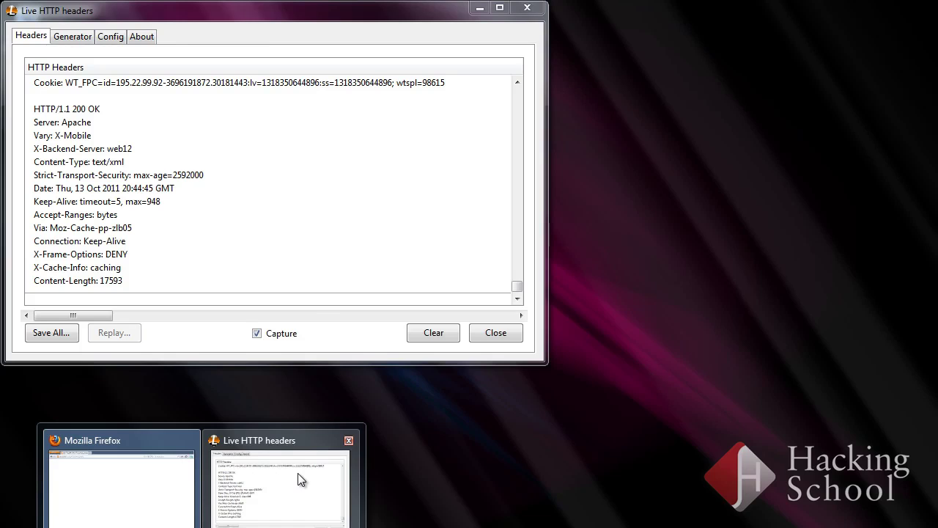
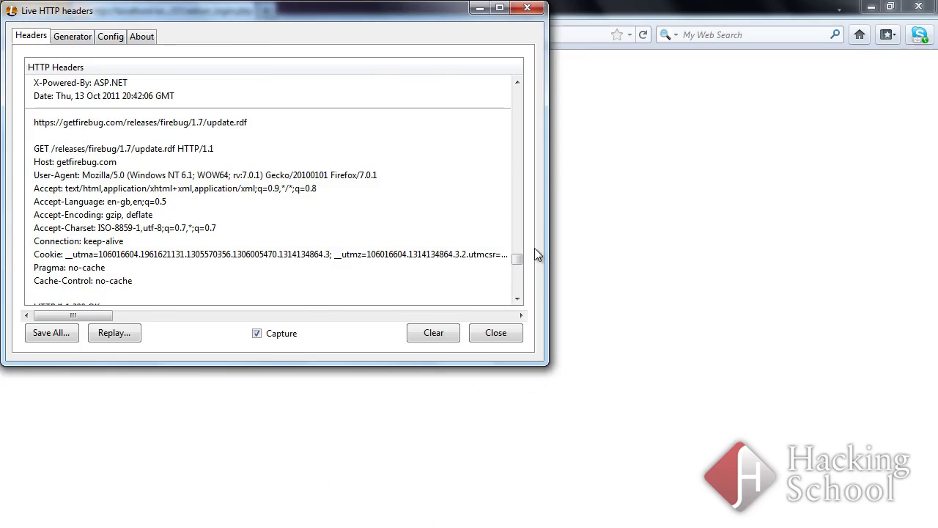
pyautogui.moveTo(520, 258); pyautogui.dragTo(539, 60)
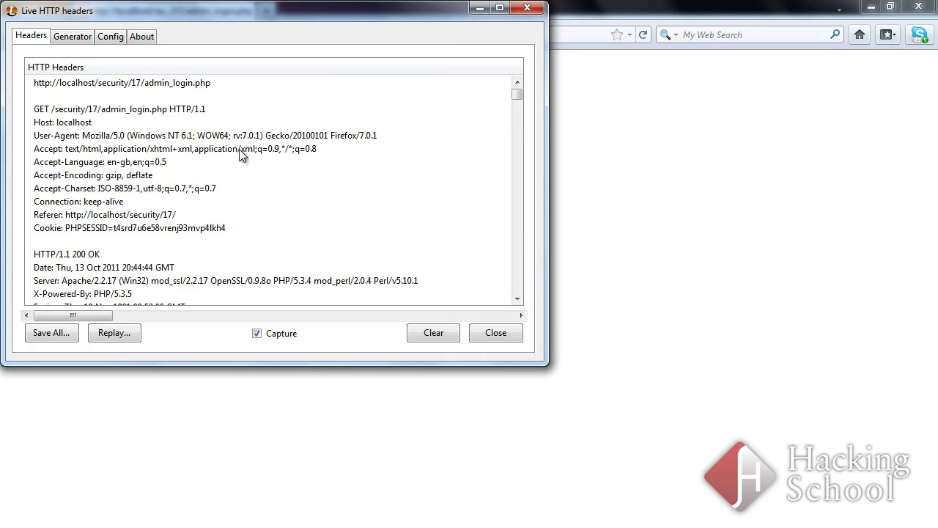
pyautogui.click(147, 108)
pyautogui.scroll(-6, 184, 142)
pyautogui.scroll(6, 185, 144)
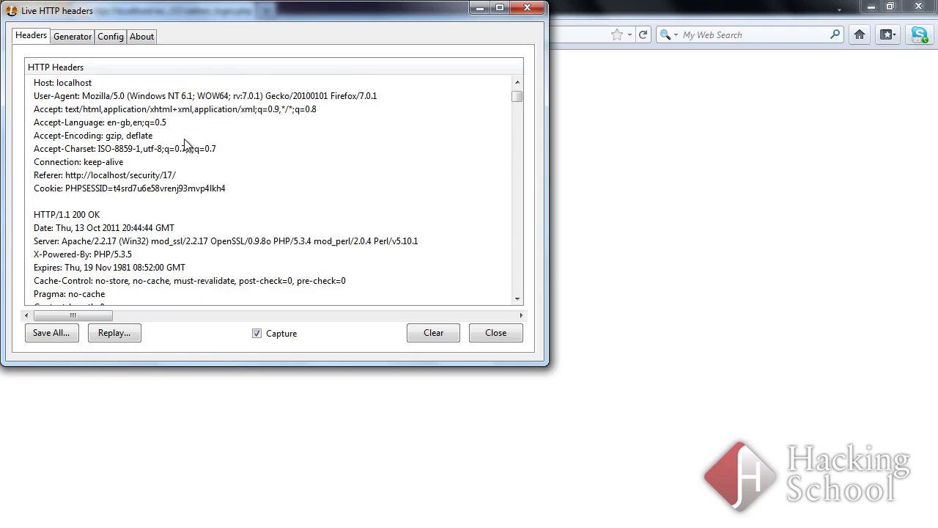
pyautogui.click(115, 226)
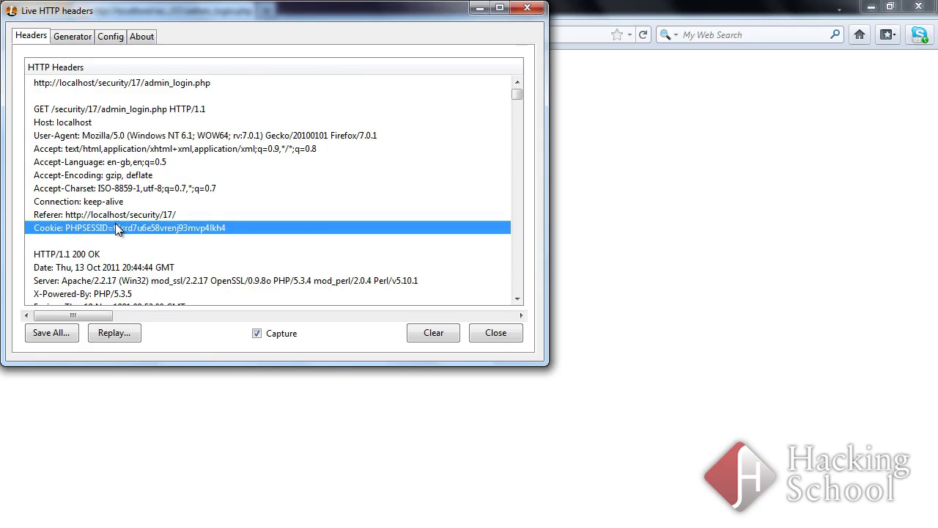
pyautogui.scroll(-1, 163, 242)
pyautogui.scroll(-2, 165, 242)
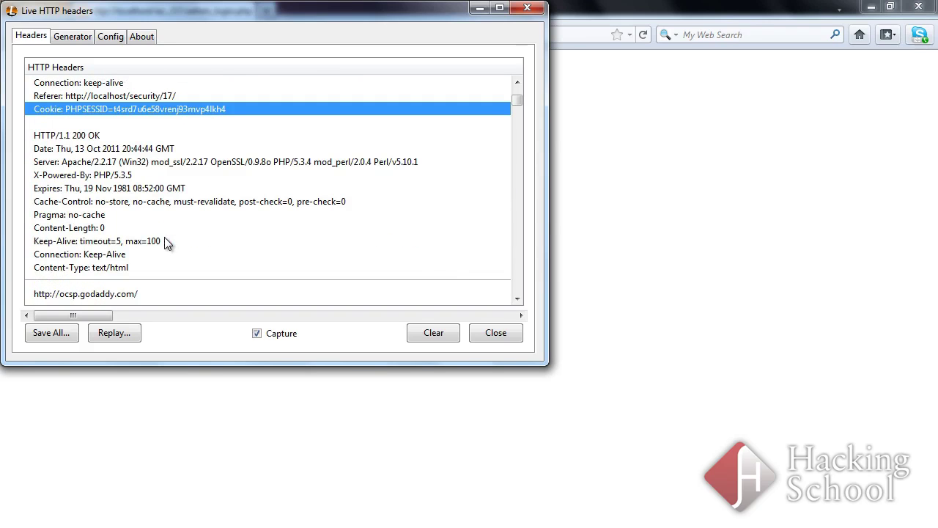
# - Copy the Cookie header line of the admin_login.php request and close Live HTTP headers
pyautogui.rightClick(144, 112)
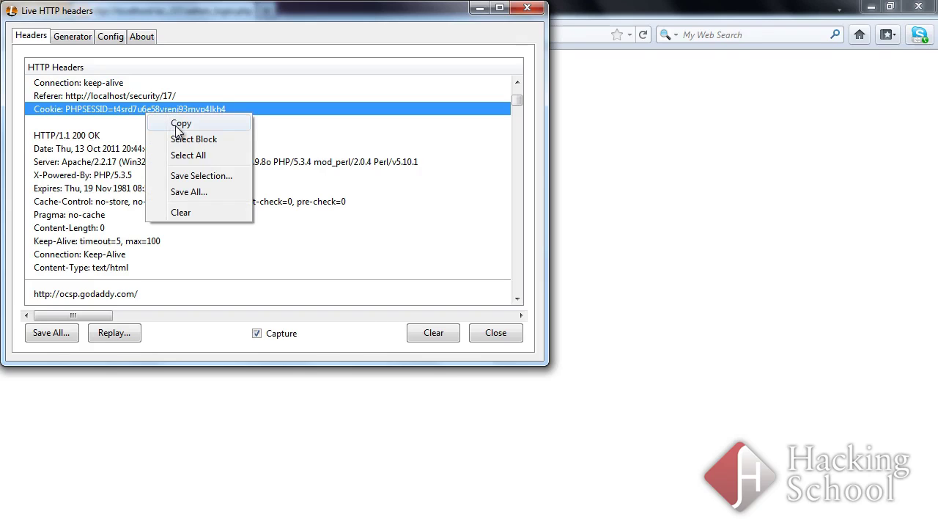
pyautogui.click(120, 110)
pyautogui.rightClick(125, 110)
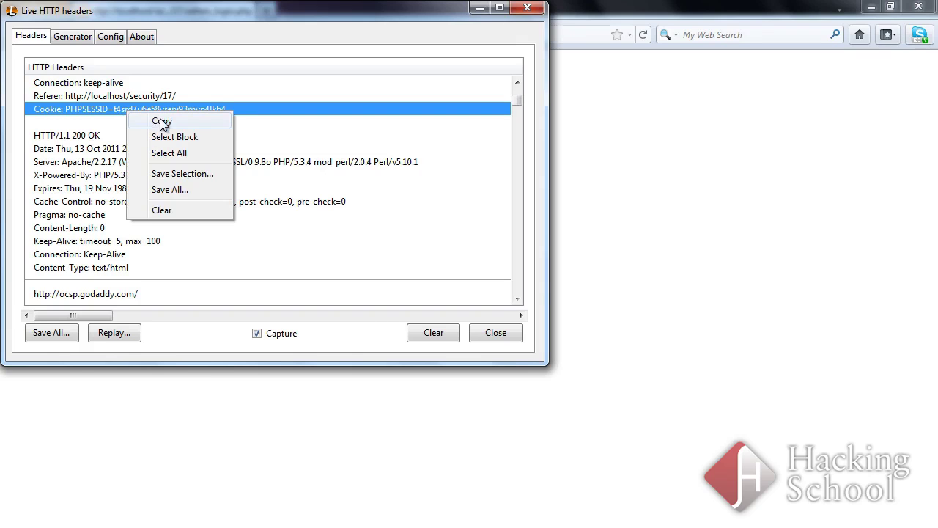
pyautogui.click(161, 121)
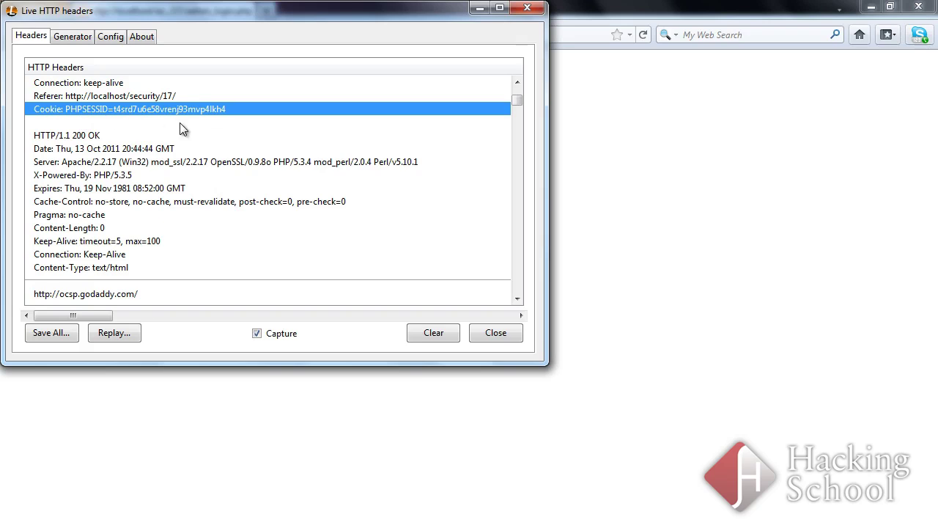
pyautogui.click(527, 9)
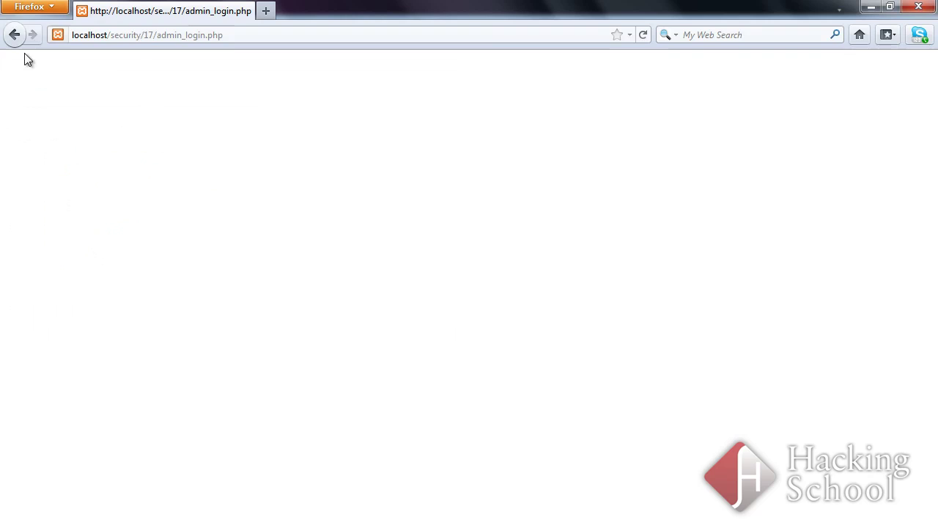
# - Start a private browsing session, open test.php from the localhost/security/17/ index and check its output
pyautogui.click(38, 9)
pyautogui.click(92, 44)
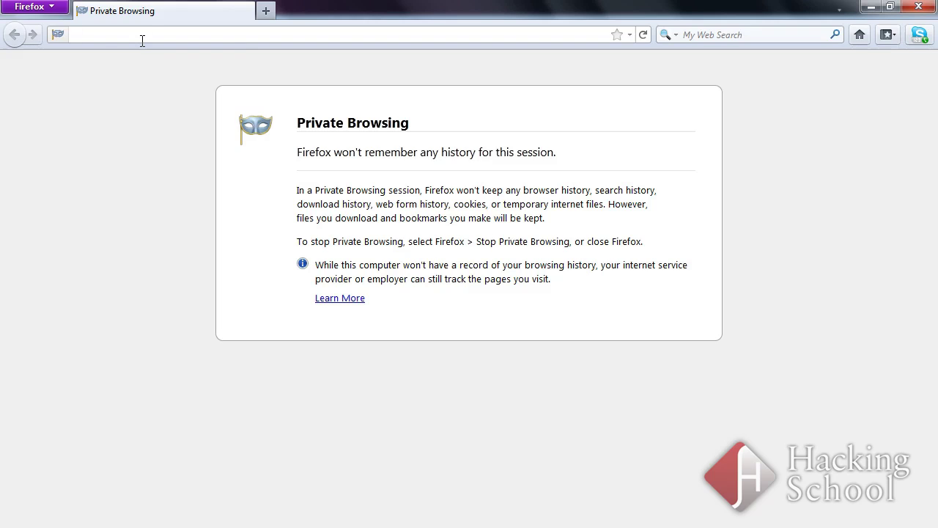
pyautogui.write('localhost/security/')
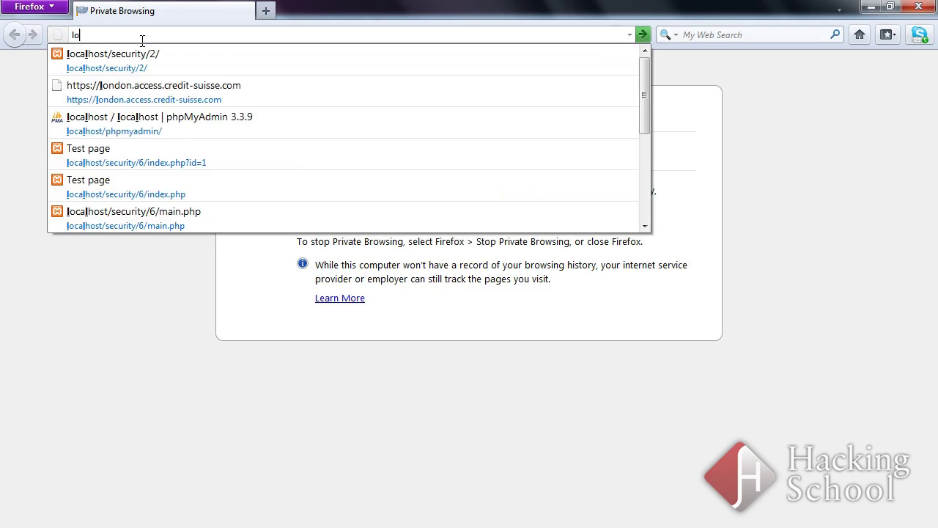
pyautogui.press('Escape')
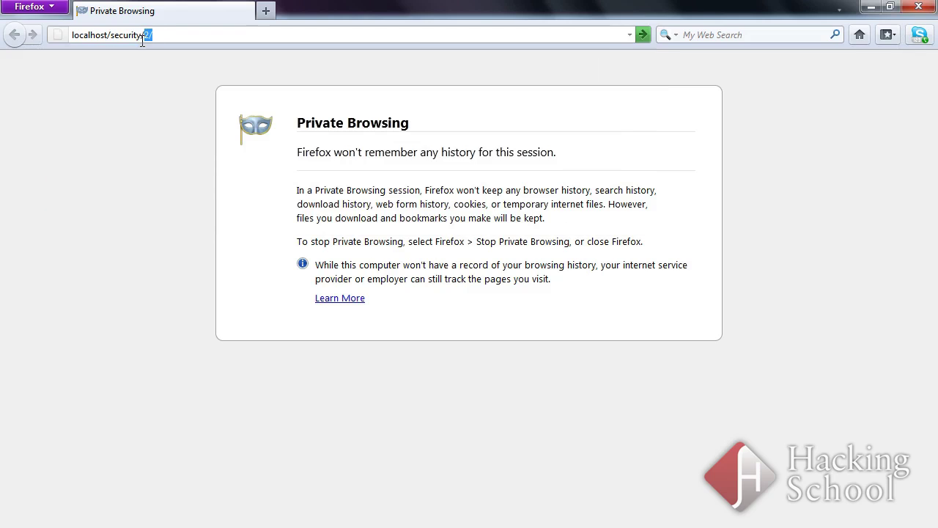
pyautogui.write('17')
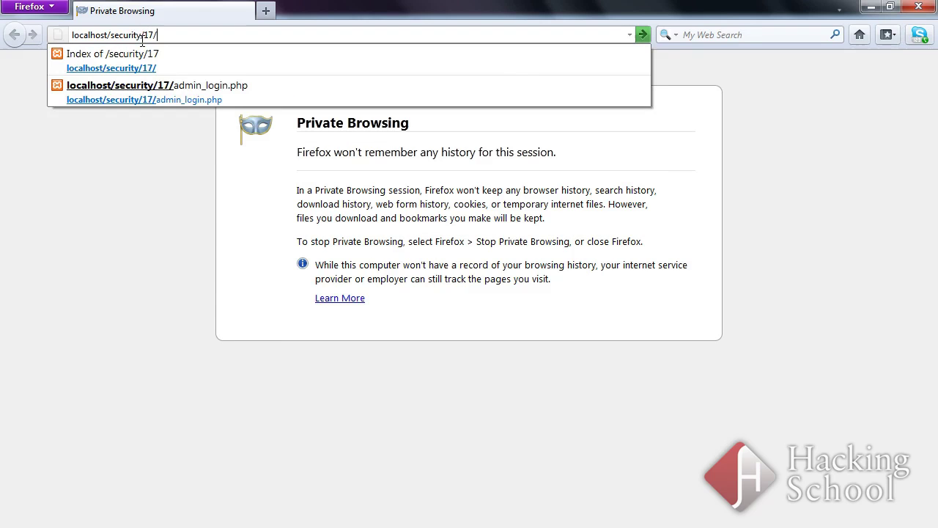
pyautogui.press('Return')
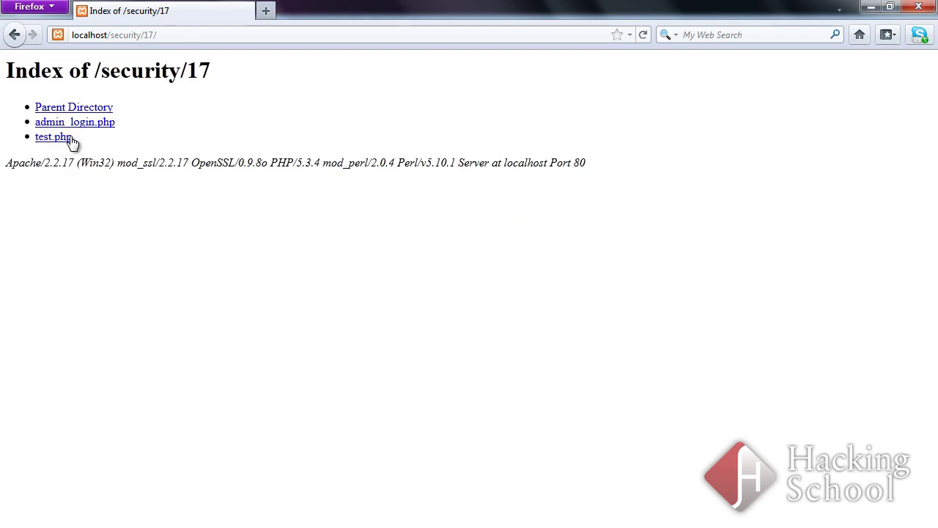
pyautogui.click(65, 137)
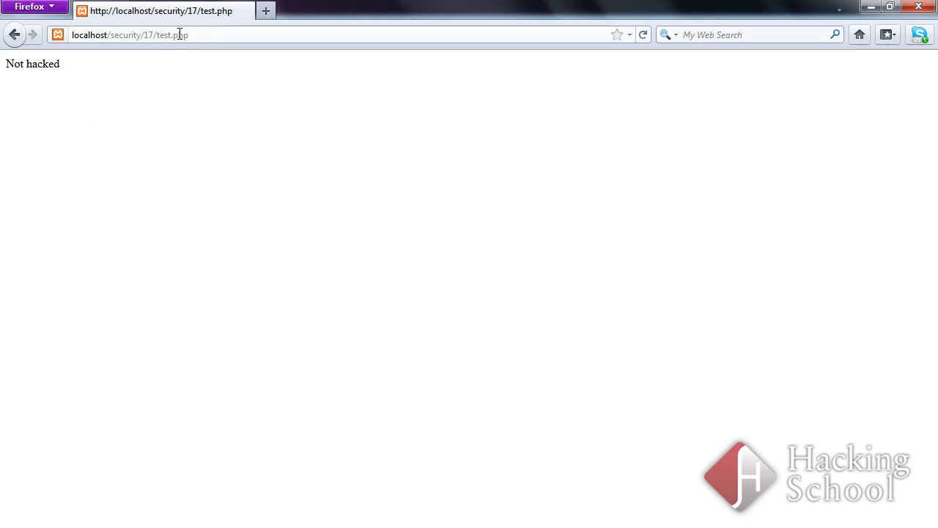
pyautogui.moveTo(96, 82); pyautogui.dragTo(2, 66)
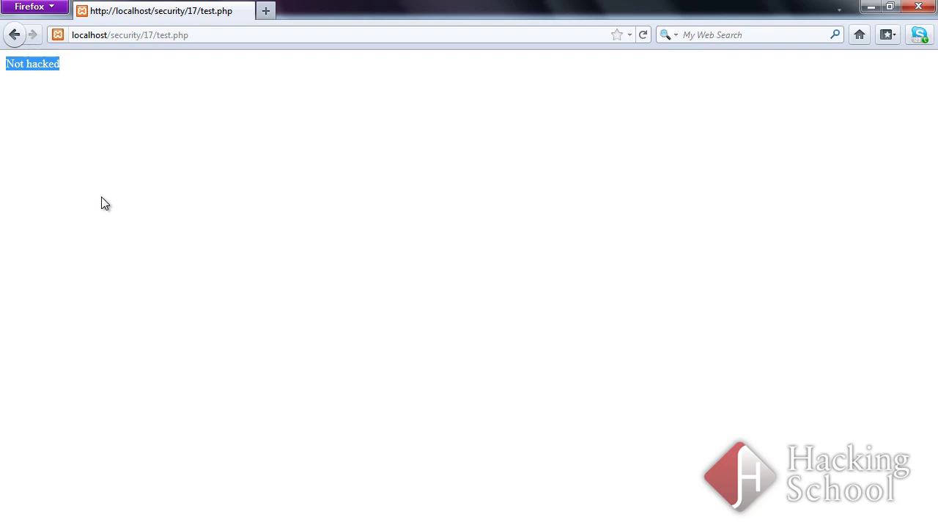
# - Open Live HTTP headers and reload test.php to capture its request
pyautogui.moveTo(201, 527)
pyautogui.press('alt')
pyautogui.click(249, 7)
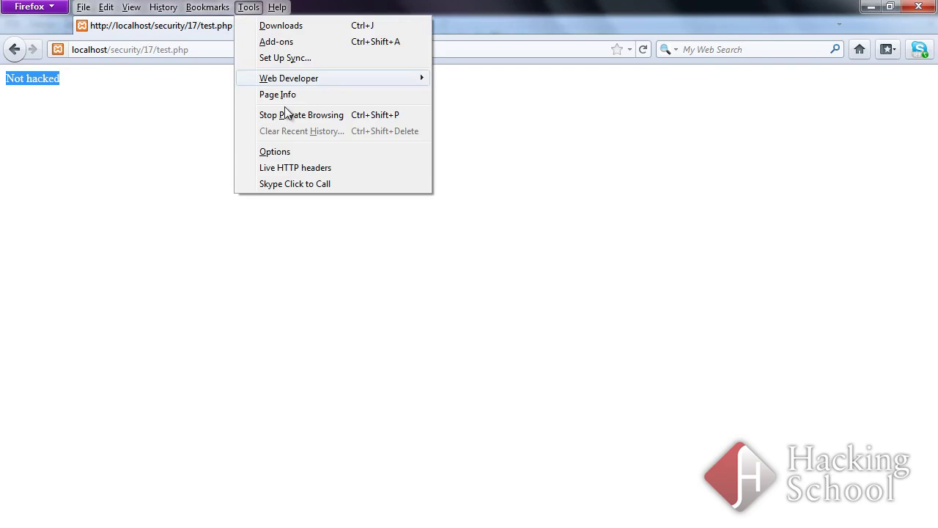
pyautogui.click(314, 172)
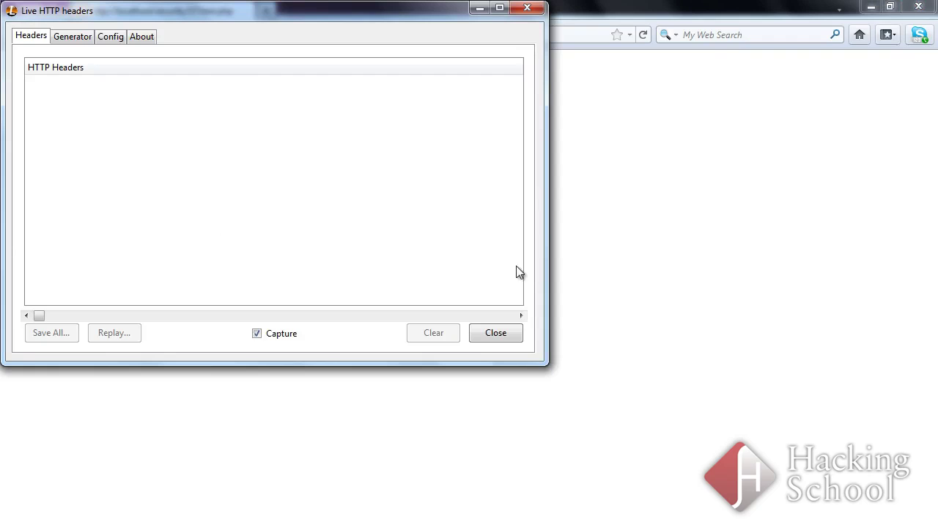
pyautogui.click(620, 237)
pyautogui.press('F5')
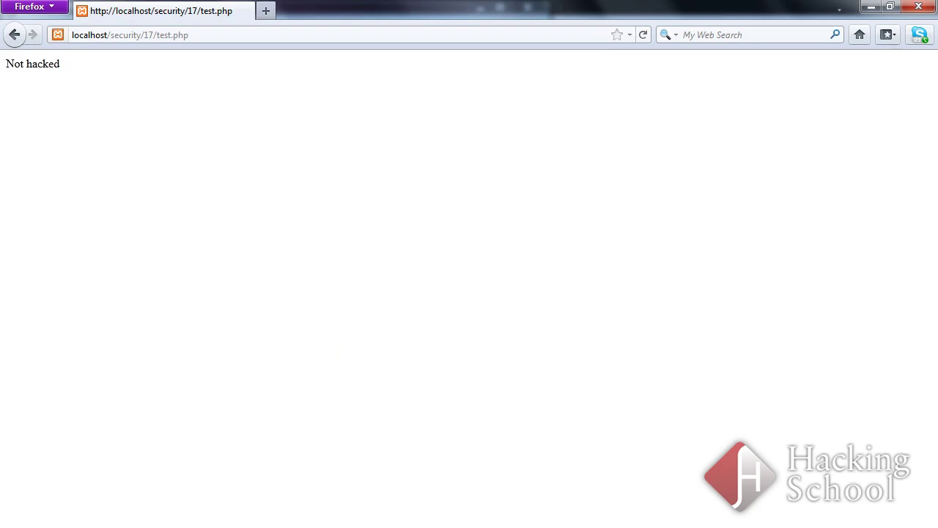
# - Replay the captured test.php request with its Cookie header replaced by the copied admin session cookie
pyautogui.moveTo(338, 459)
pyautogui.click(297, 471)
pyautogui.scroll(3, 206, 182)
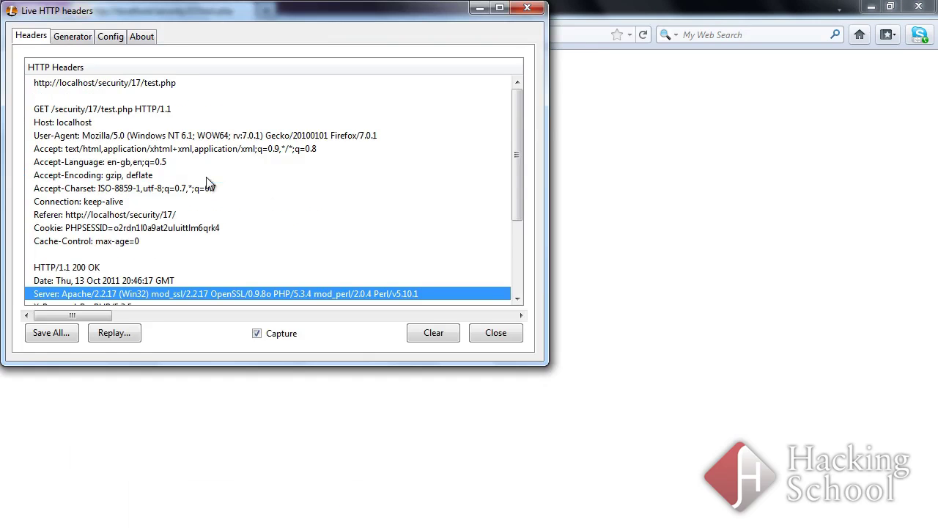
pyautogui.click(165, 230)
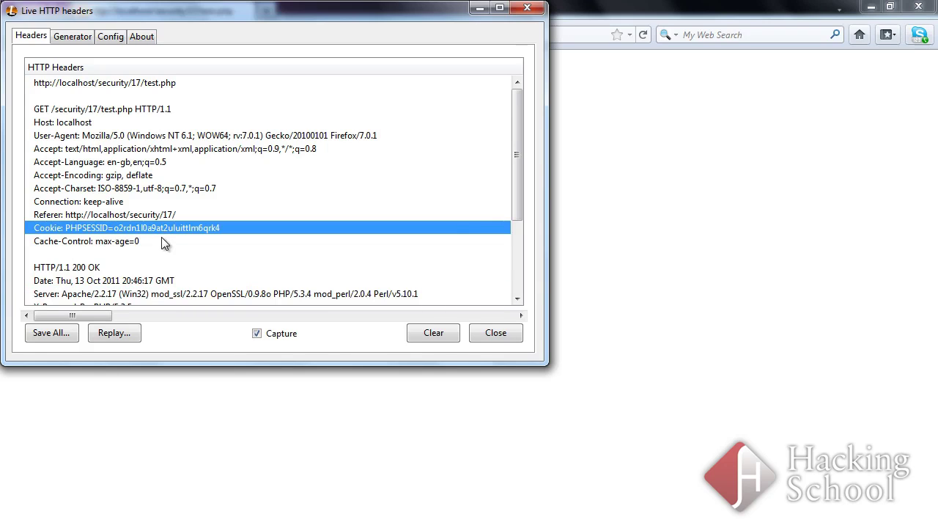
pyautogui.click(128, 334)
pyautogui.scroll(-1, 104, 154)
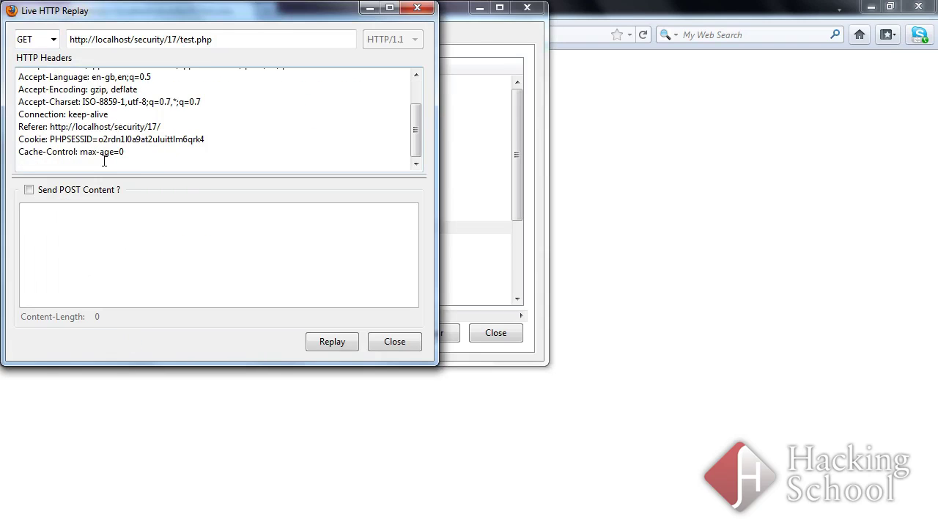
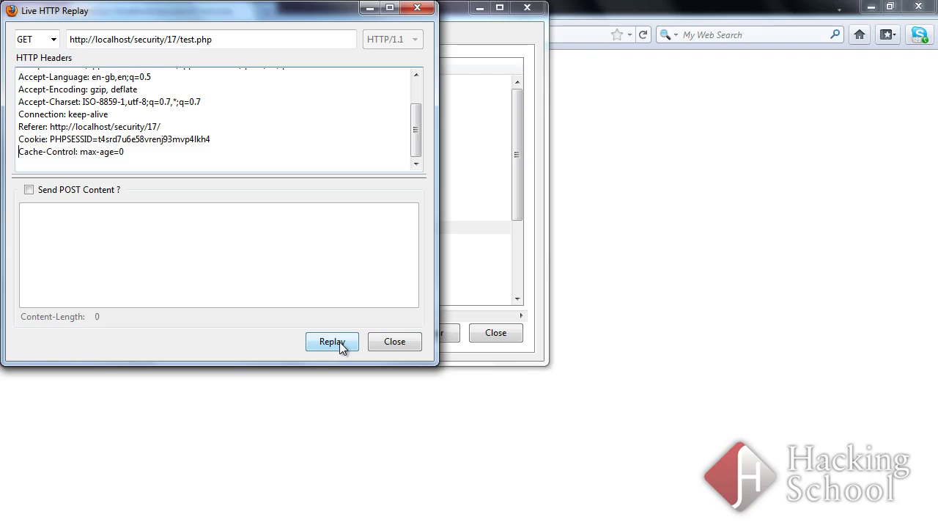
pyautogui.click(340, 344)
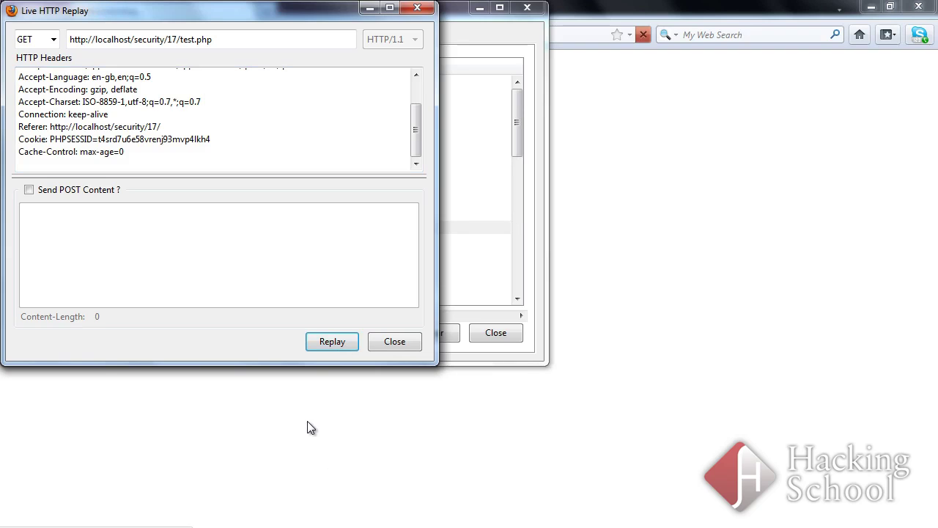